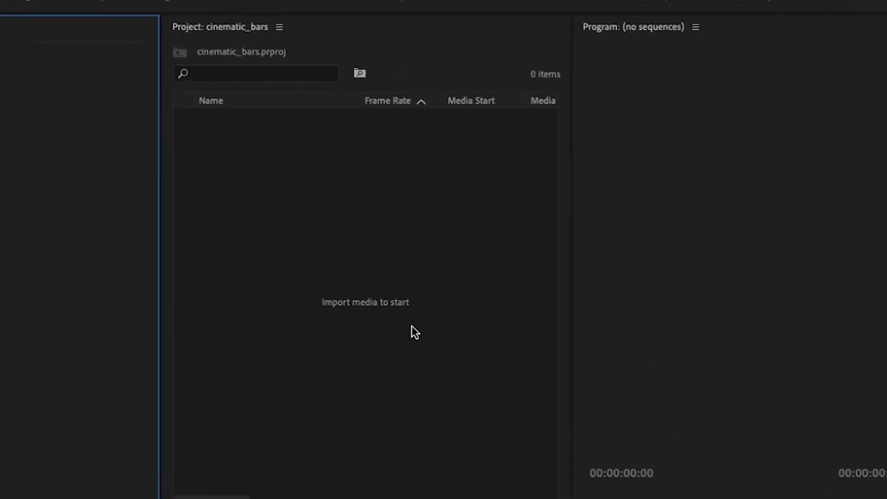
Step: Import fly_wine_field.mov into the project and preview the drone clip
double_click(414, 331)
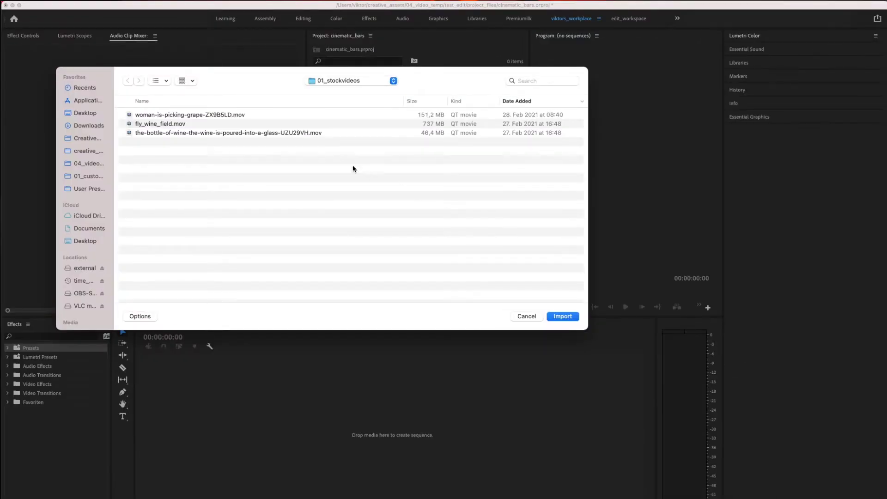
double_click(174, 123)
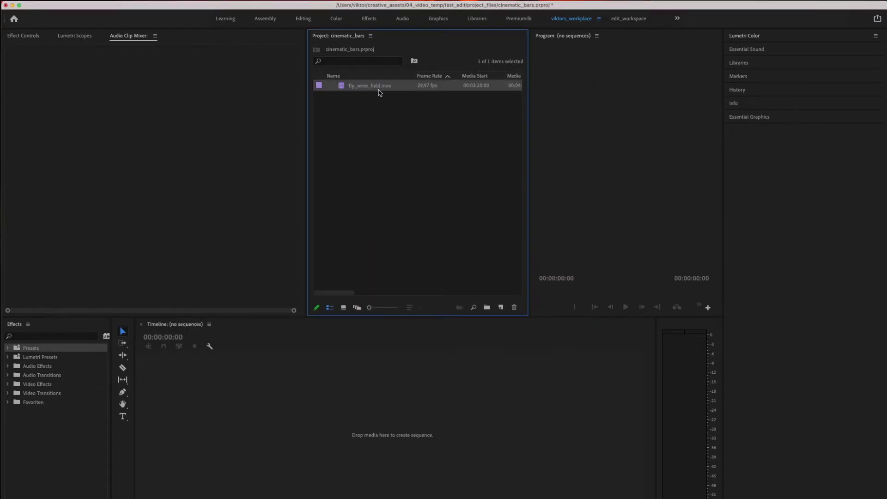
double_click(378, 89)
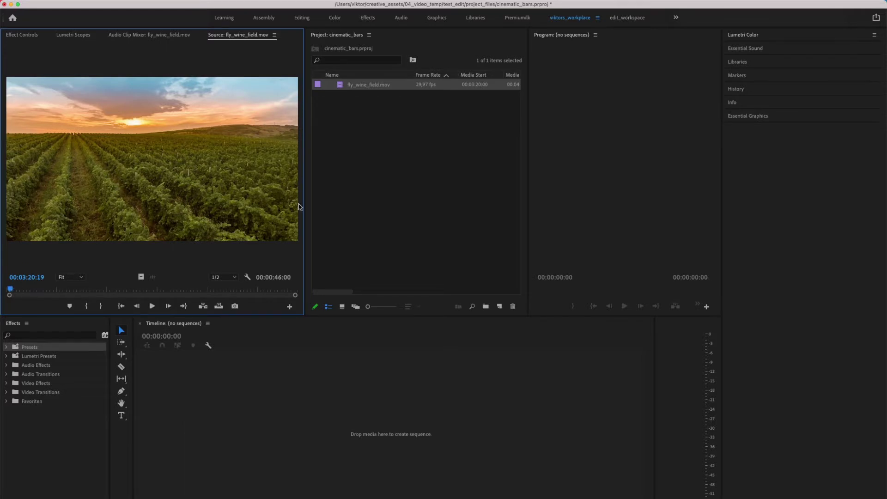
Step: Build a fly_wine_field sequence from the clip and create a new Adjustment Layer
drag(112, 272, 143, 394)
mouse_move(276, 353)
mouse_down()
mouse_move(317, 353)
mouse_move(232, 354)
mouse_up()
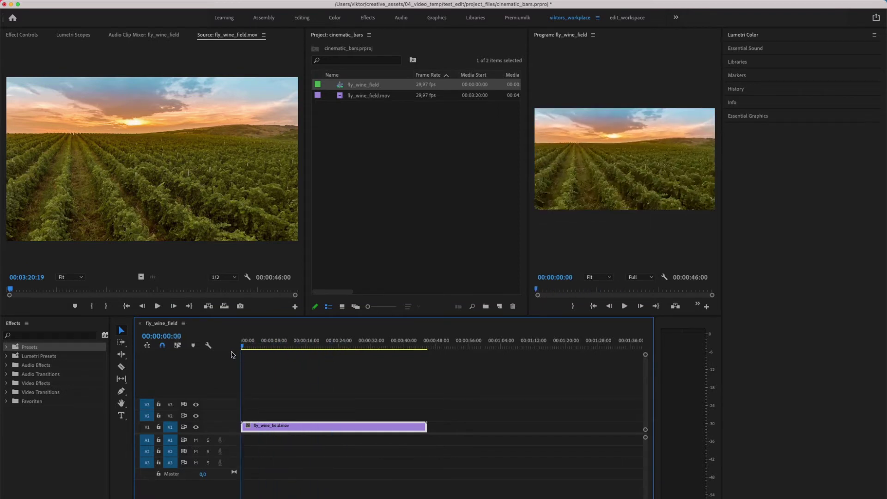
click(501, 310)
click(522, 347)
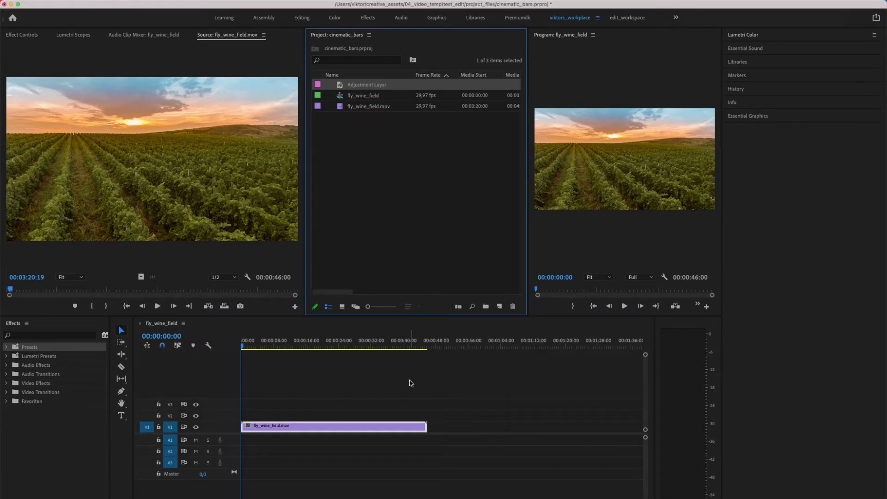
Step: Place the Adjustment Layer on V2 spanning the full length of the drone clip
click(411, 383)
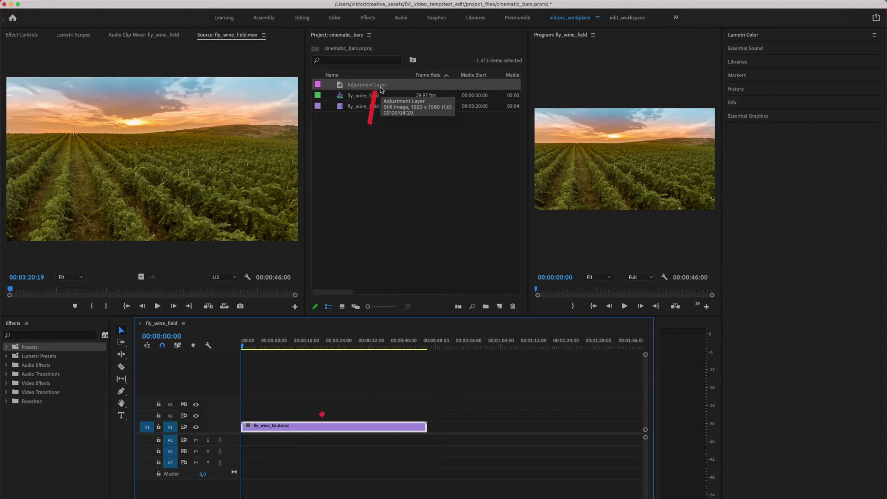
drag(380, 90, 378, 98)
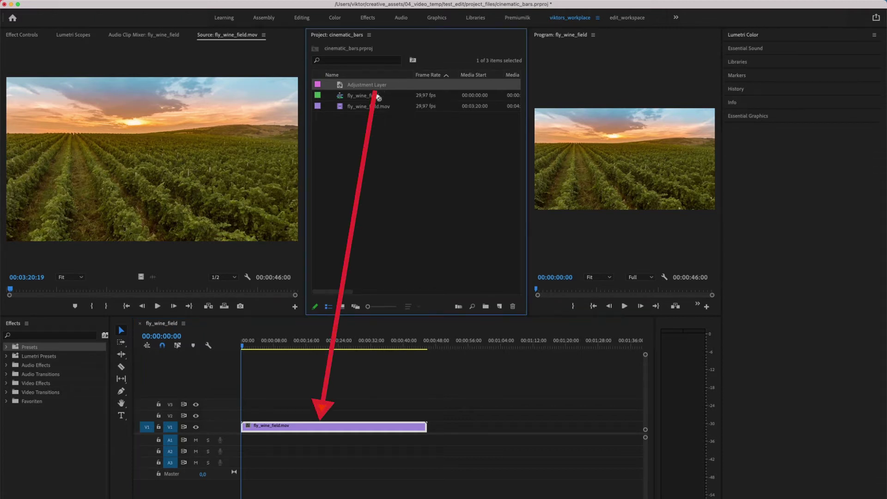
drag(302, 330, 426, 420)
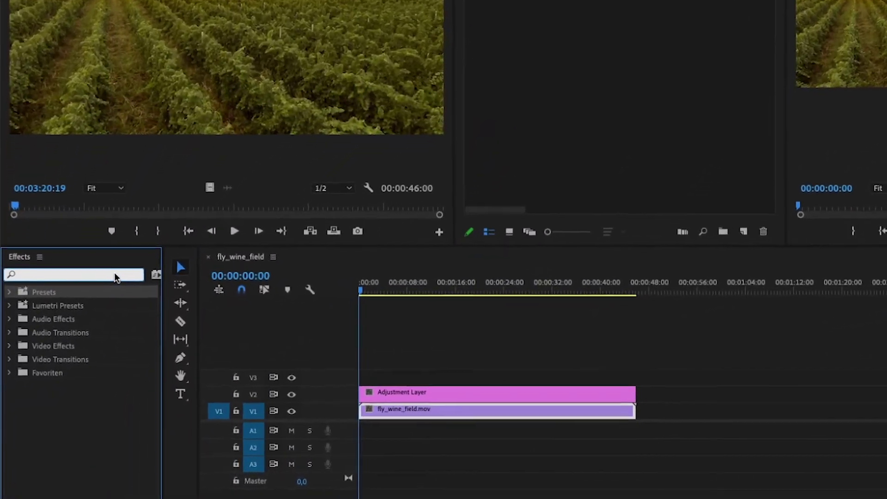
Step: Search Effects for 'crop' and apply the Crop effect to fly_wine_field.mov
text(crop)
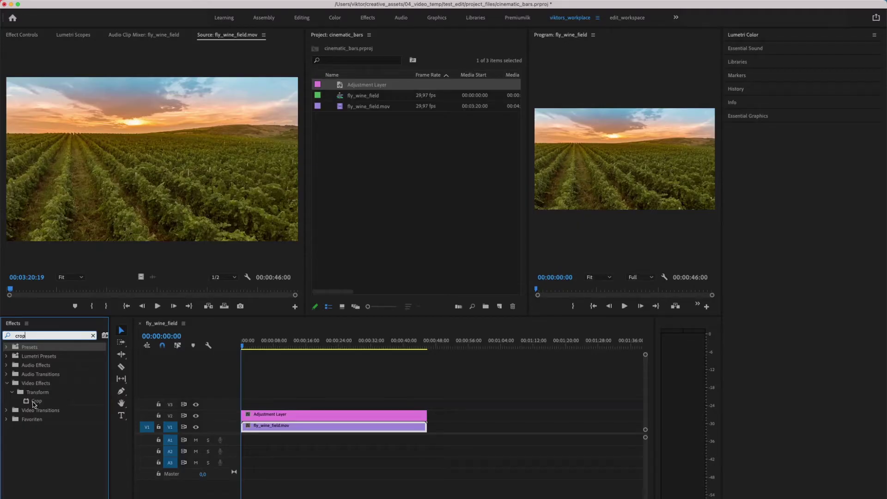
click(34, 403)
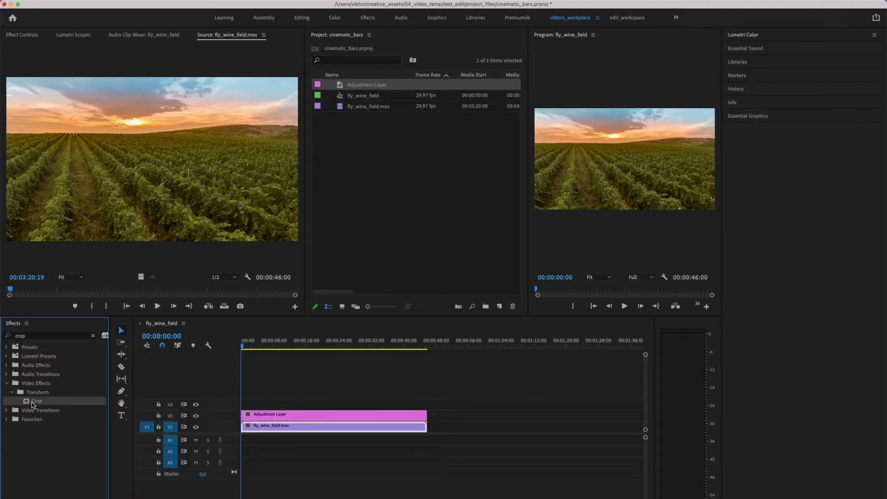
drag(225, 407, 253, 428)
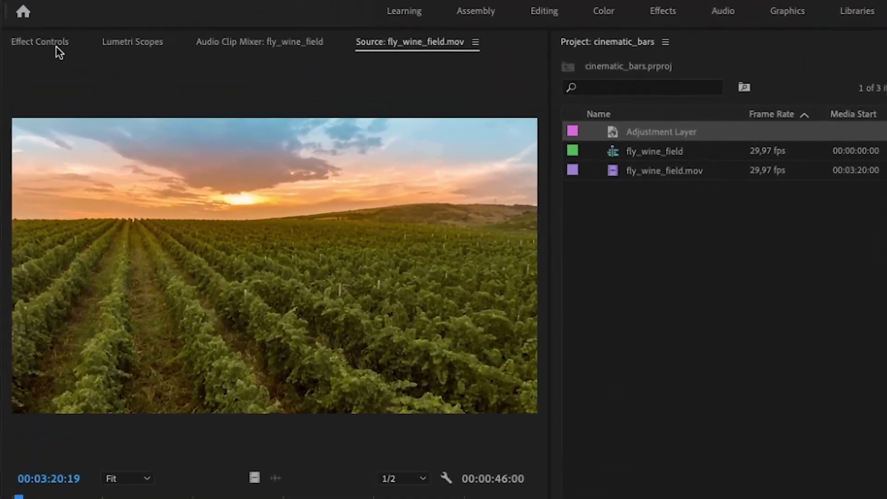
Step: Enable keyframing for the clip's Crop Top and Crop Bottom in Effect Controls
click(55, 45)
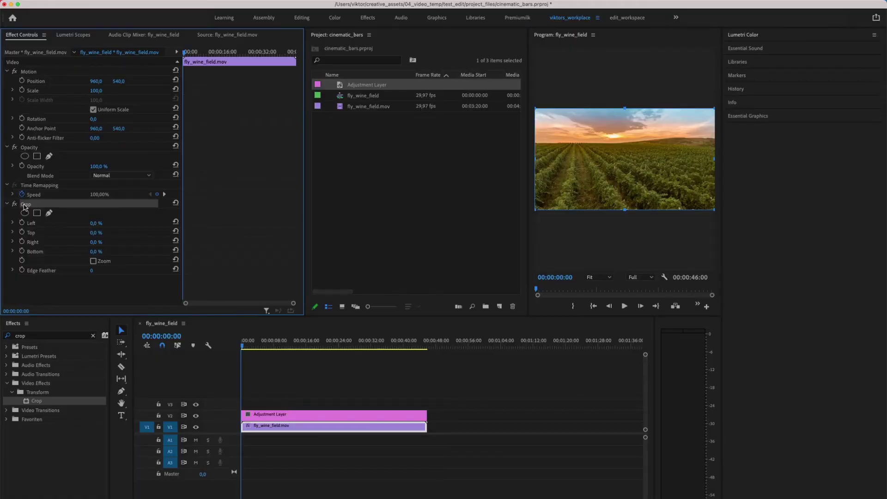
click(22, 232)
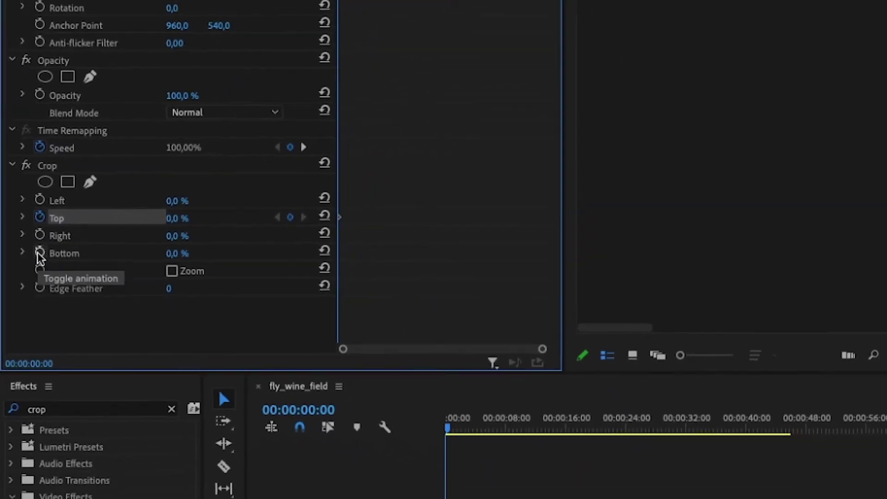
click(35, 253)
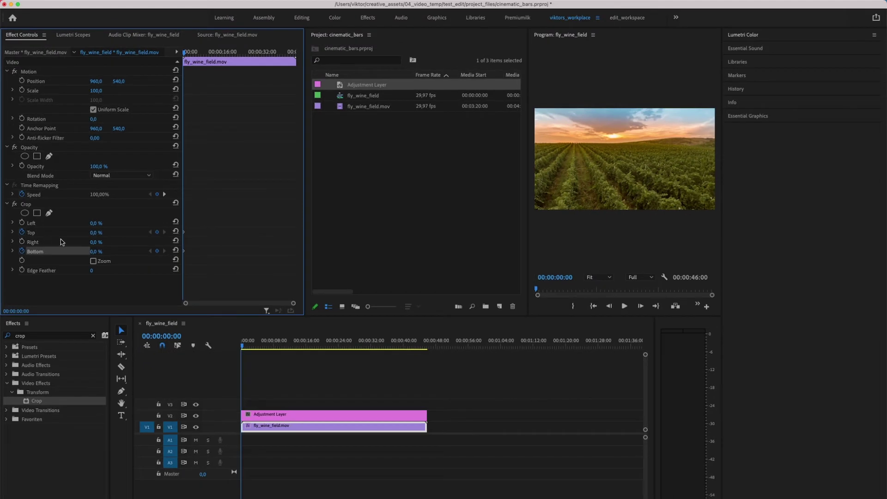
Step: Preview 13 % Crop Top and Bottom bars, then extend the adjustment layer's end
click(93, 234)
key(Return)
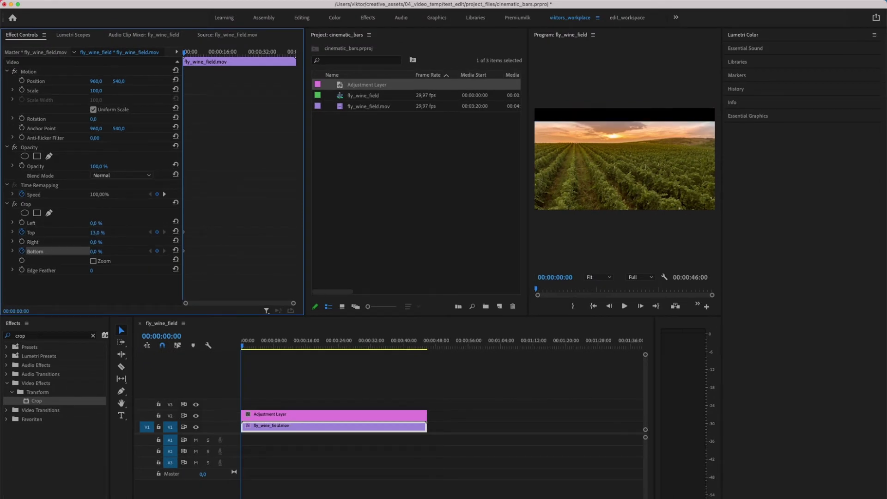
click(95, 252)
key(Return)
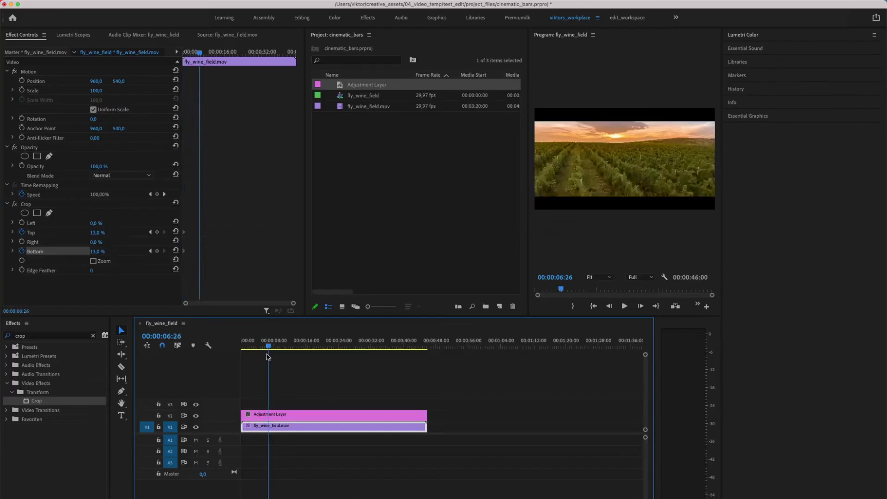
key(Home)
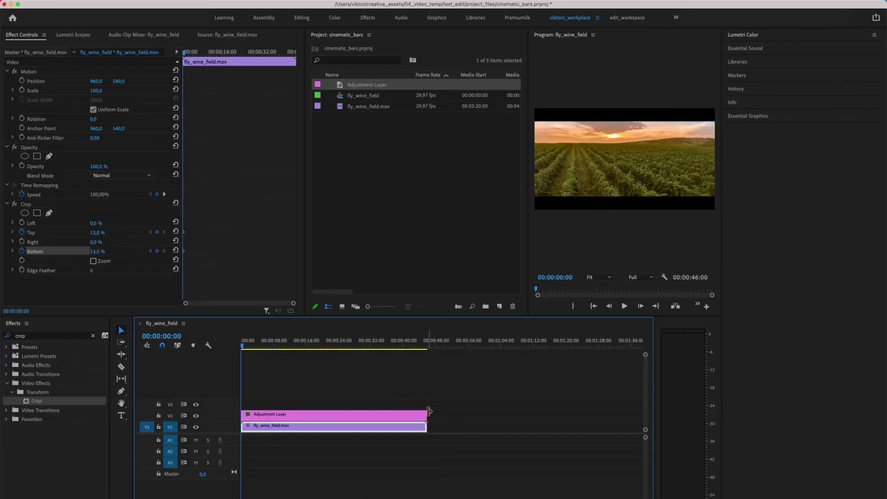
drag(429, 411, 577, 414)
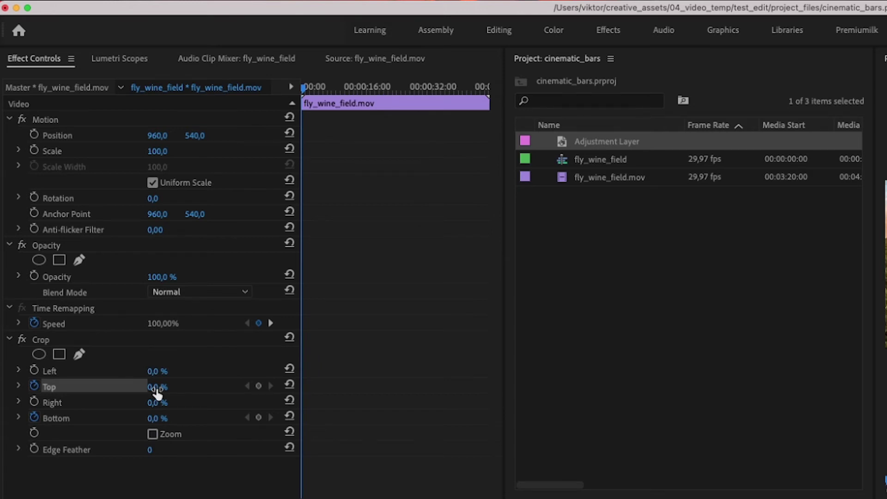
Step: Add 0 % Crop Top and Bottom keyframes at the start and play the sequence
click(260, 386)
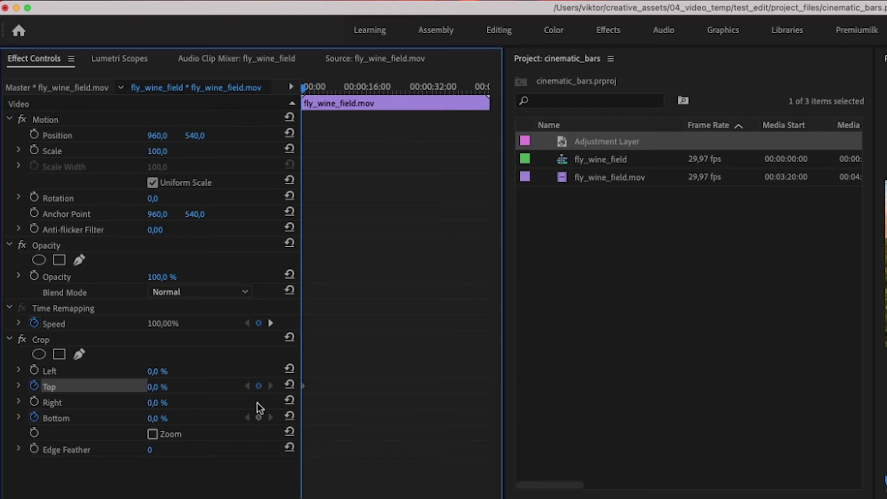
click(258, 418)
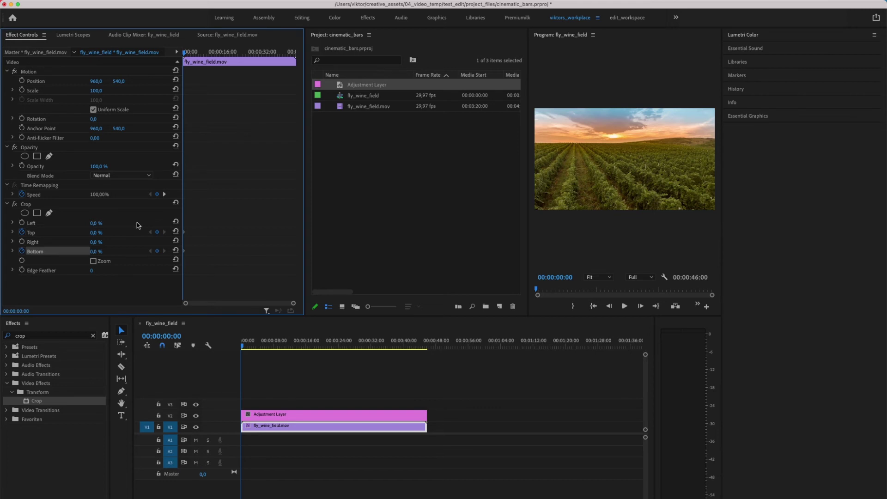
key(space)
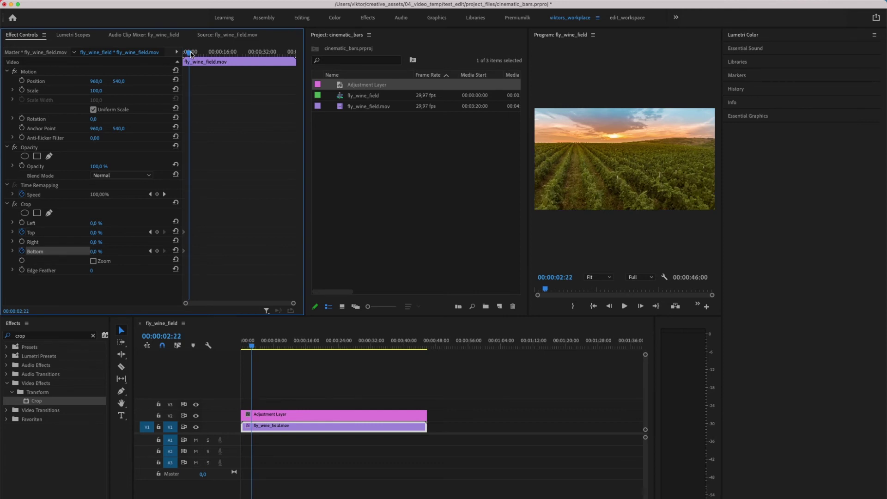
Step: Keyframe Crop Top and Bottom at 13 % at 00:00:02:11, then return to the start
click(190, 54)
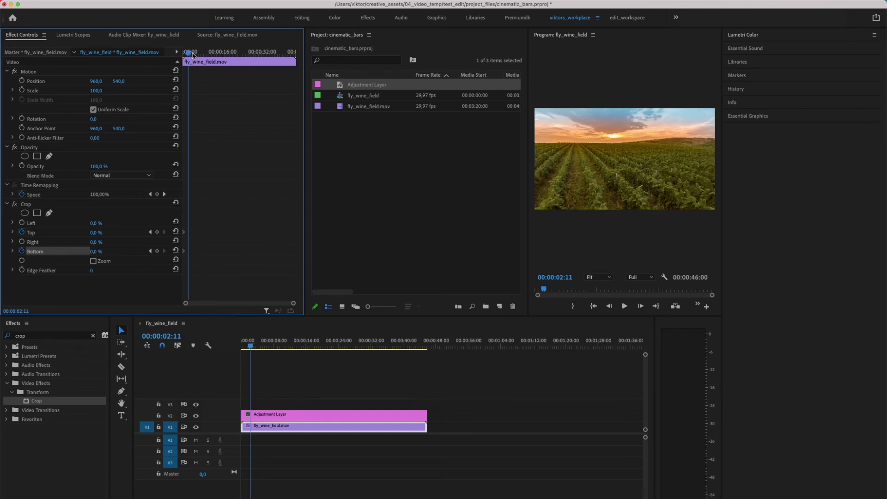
click(98, 232)
key(Return)
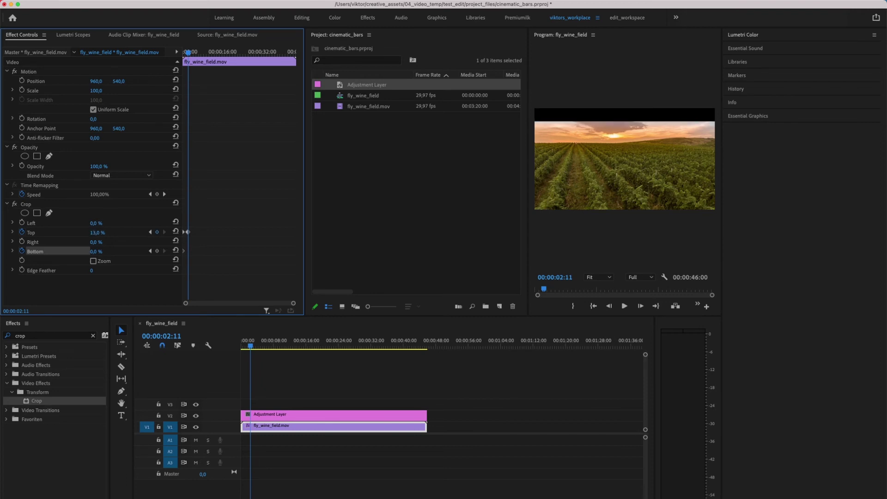
click(102, 250)
text(13)
key(Return)
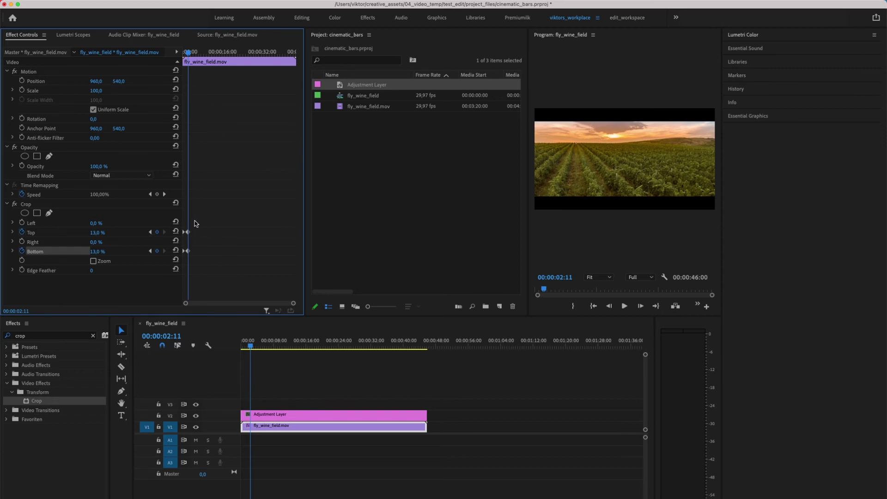
drag(188, 54, 174, 55)
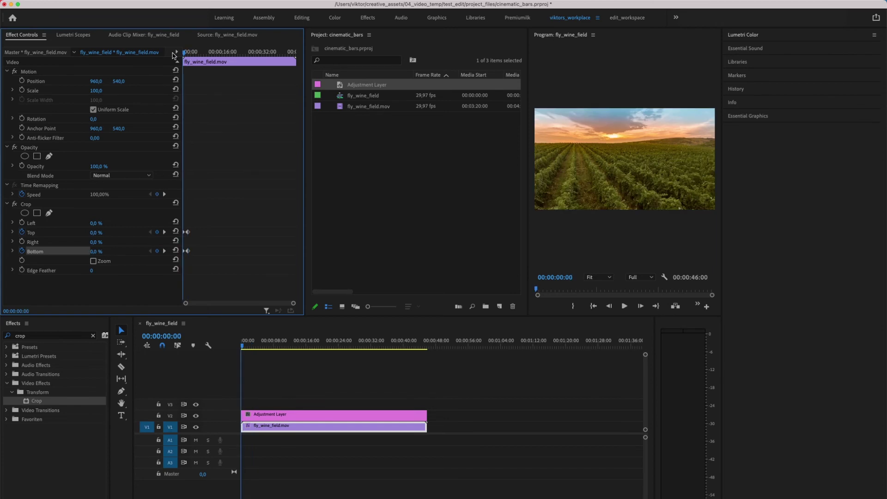